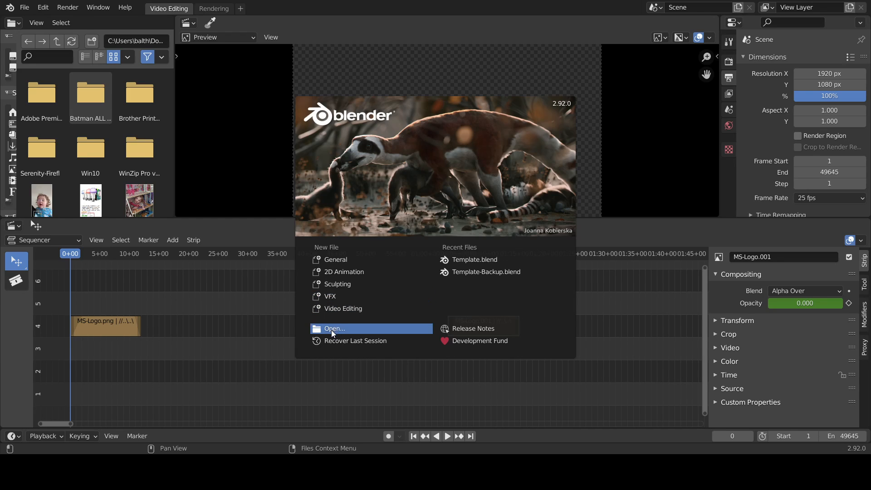
Open the Template.blend project from the C:\Projects\MS folder and select its closing logo strip.
{"action": "left_click", "coordinate": [329, 330]}
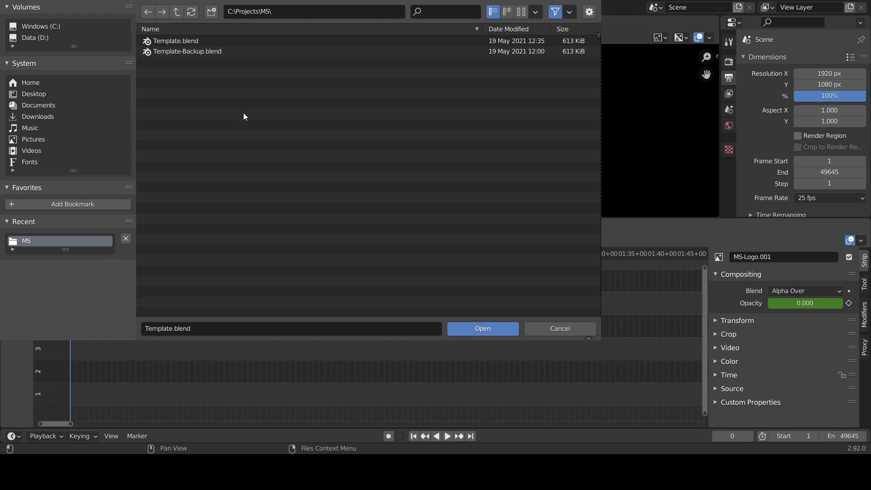
{"action": "left_click", "coordinate": [492, 331]}
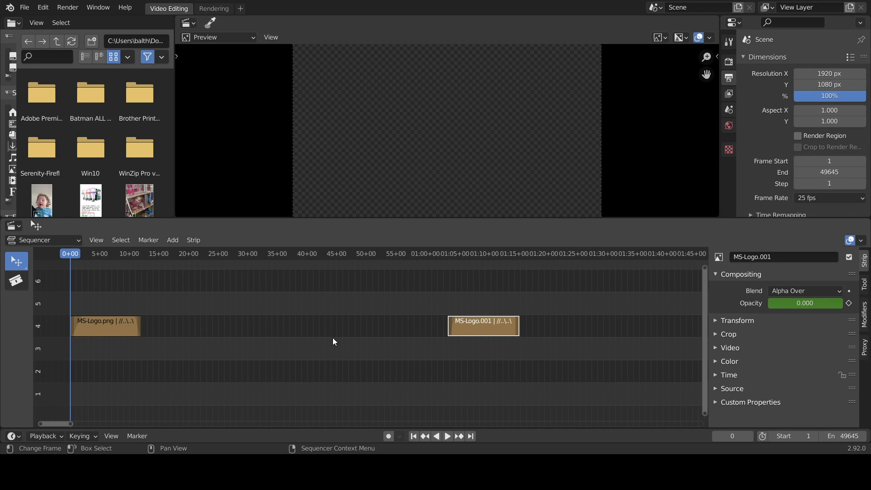
{"action": "left_click", "coordinate": [96, 331]}
{"action": "left_click", "coordinate": [483, 322]}
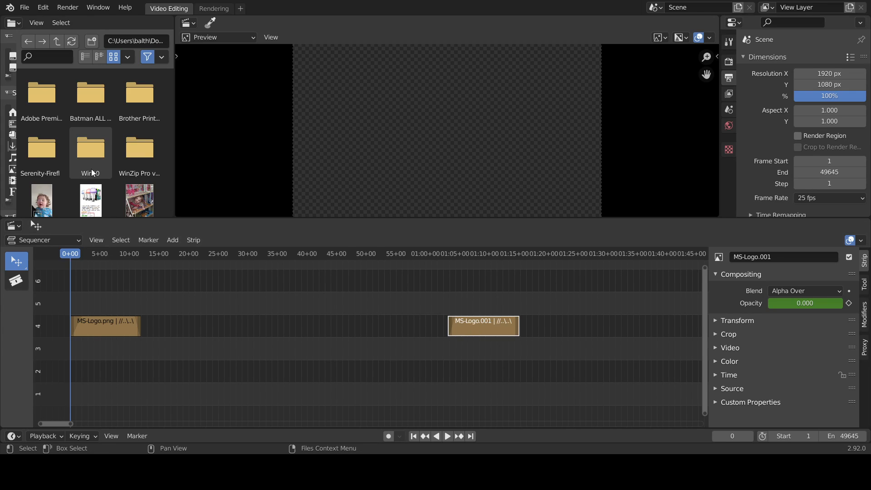
Add Revenge of the Fifth.mp4 to the sequencer at the timeline start, with sound in channel 1 and video in channel 2.
{"action": "scroll", "coordinate": [92, 169], "scroll_direction": "down", "scroll_amount": 6}
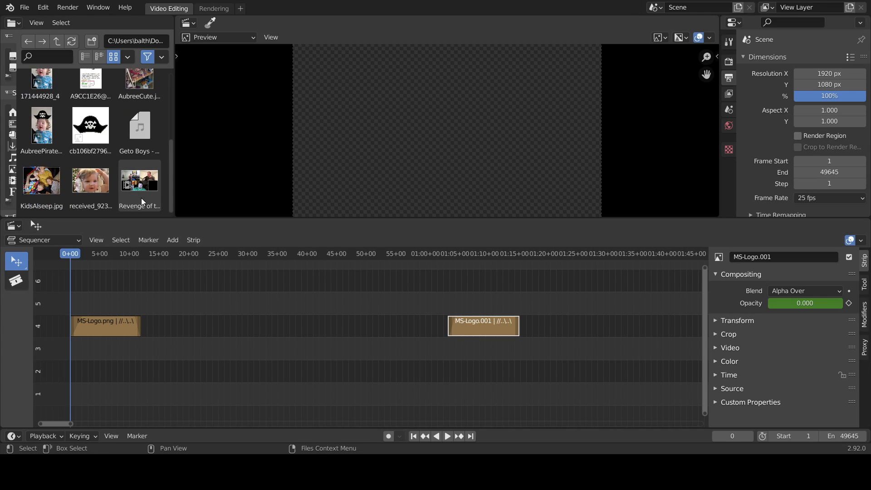
{"action": "left_click_drag", "start_coordinate": [157, 208], "coordinate": [100, 358]}
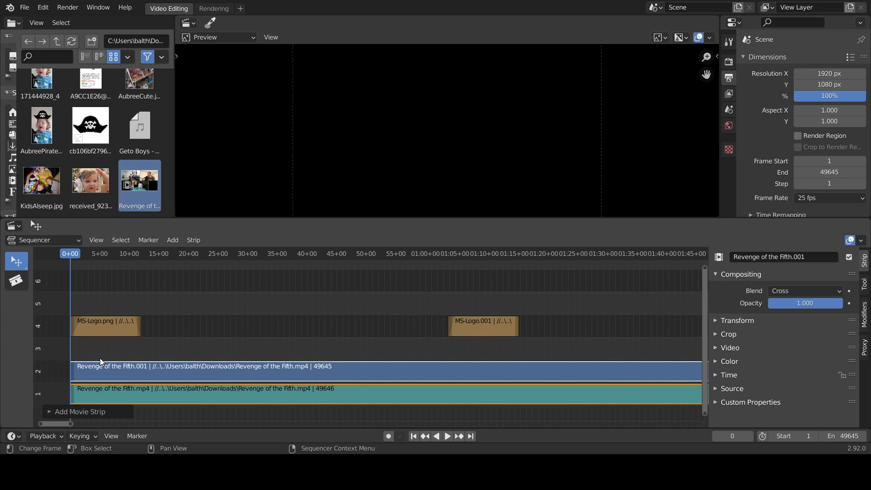
{"action": "key", "text": "Home"}
{"action": "scroll", "coordinate": [126, 367], "scroll_direction": "up", "scroll_amount": 1}
Examine the properties of the movie's video and sound strips and the scene's render and output settings.
{"action": "left_click", "coordinate": [124, 371]}
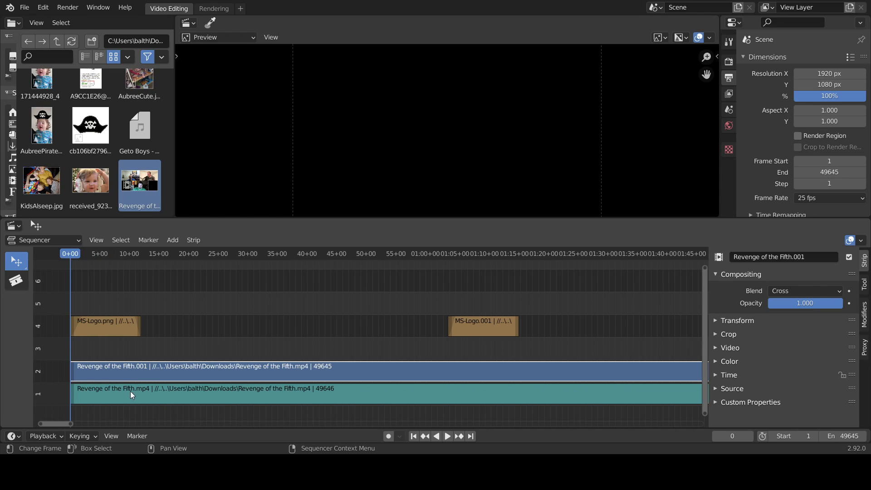
{"action": "left_click", "coordinate": [189, 400]}
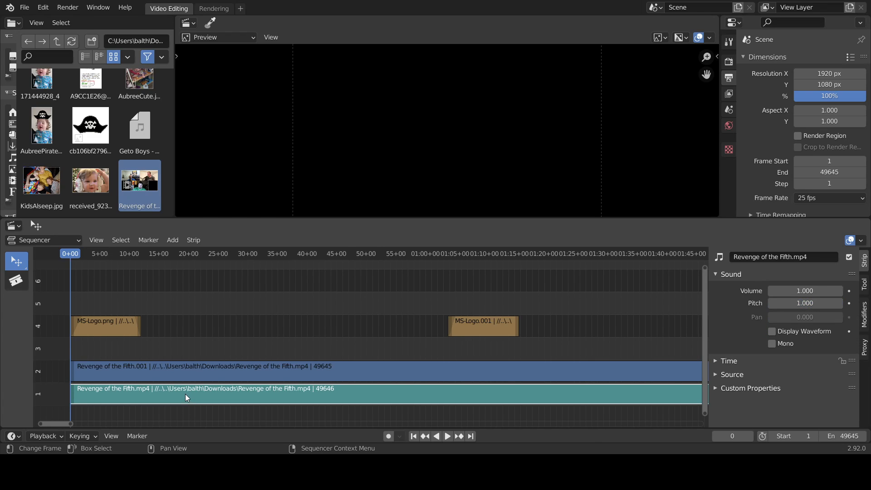
{"action": "left_click", "coordinate": [114, 371]}
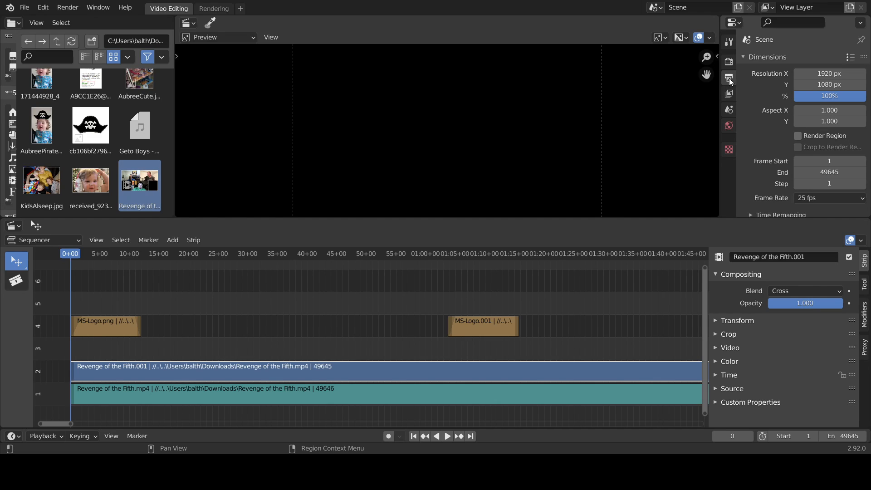
{"action": "left_click", "coordinate": [729, 62]}
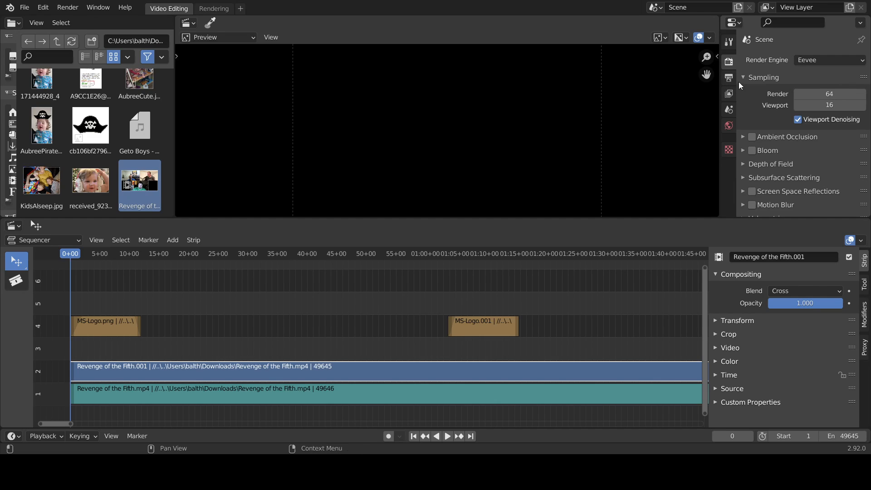
{"action": "left_click", "coordinate": [729, 78]}
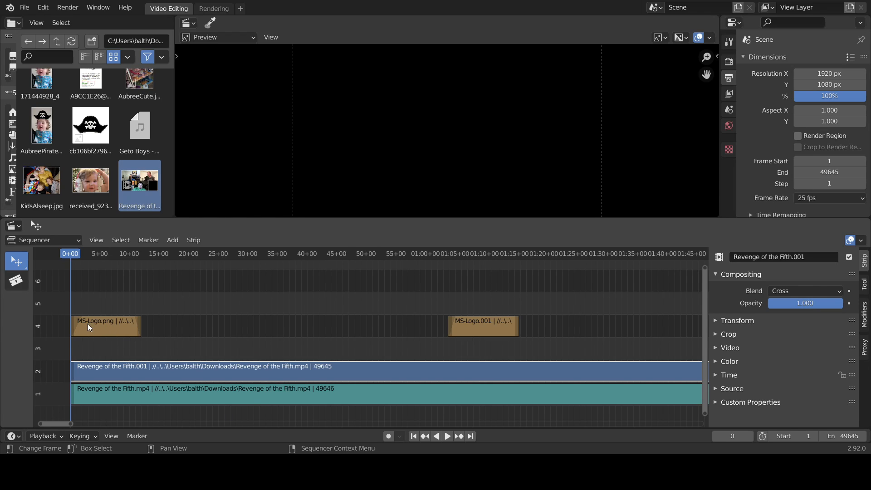
{"action": "left_click", "coordinate": [480, 331]}
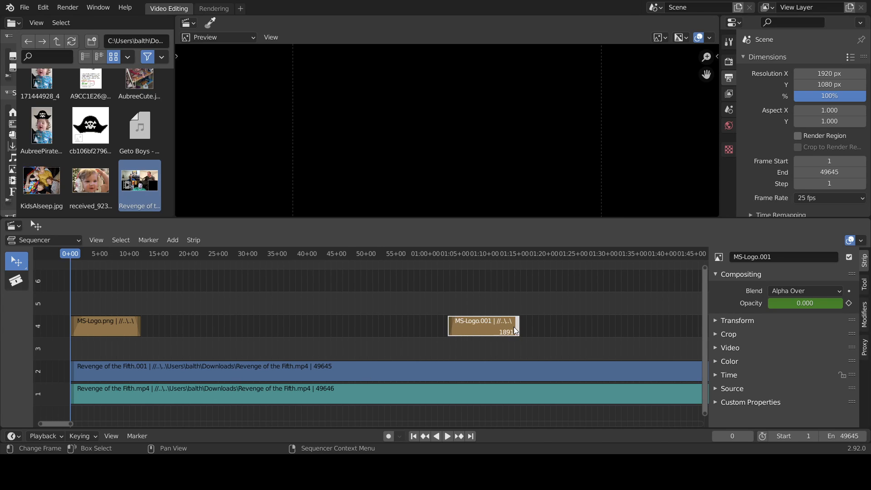
{"action": "left_click", "coordinate": [454, 327]}
{"action": "left_click", "coordinate": [516, 329]}
{"action": "mouse_move", "coordinate": [513, 328]}
{"action": "left_mouse_down"}
{"action": "mouse_move", "coordinate": [580, 330]}
{"action": "mouse_move", "coordinate": [515, 338]}
{"action": "left_mouse_up"}
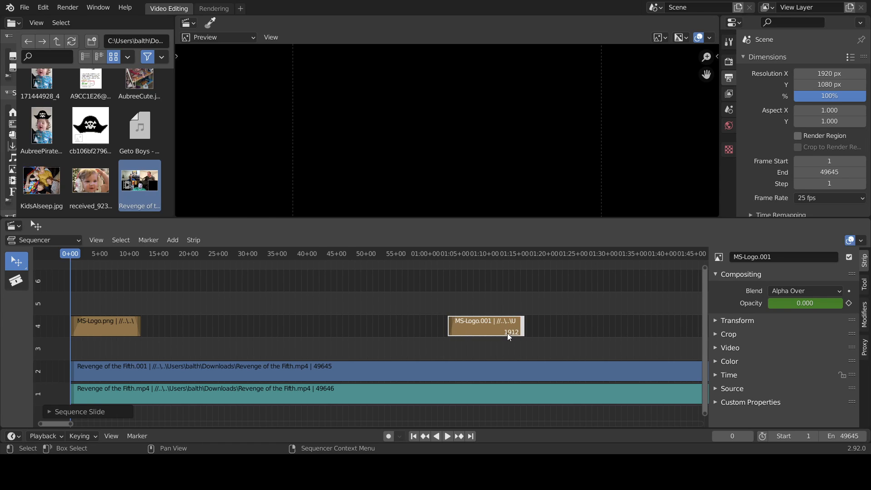
{"action": "key", "text": "ctrl+z"}
{"action": "left_click", "coordinate": [450, 325]}
{"action": "mouse_move", "coordinate": [475, 328]}
{"action": "left_mouse_down"}
{"action": "mouse_move", "coordinate": [447, 331]}
{"action": "mouse_move", "coordinate": [471, 334]}
{"action": "left_mouse_up"}
{"action": "key", "text": "ctrl+z"}
{"action": "left_click", "coordinate": [482, 328]}
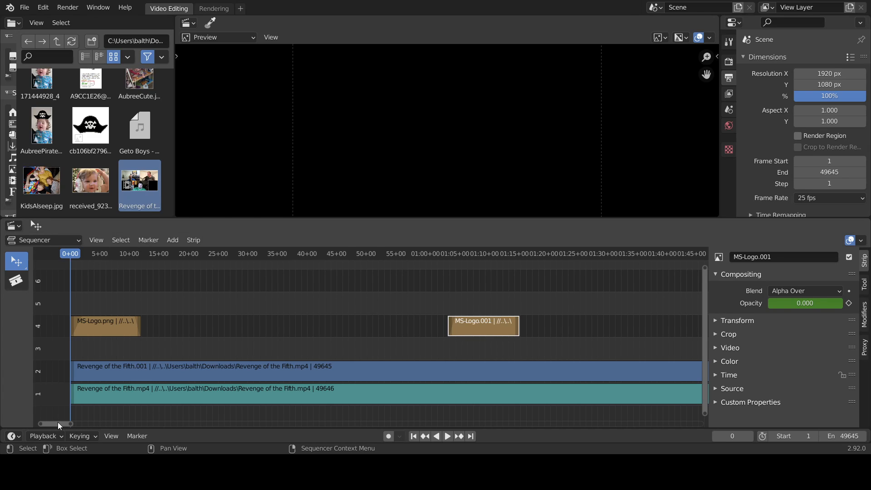
Move the MS-Logo.001 strip along channel 4 to near the end of the movie strips.
{"action": "mouse_move", "coordinate": [57, 424]}
{"action": "left_mouse_down"}
{"action": "mouse_move", "coordinate": [77, 425]}
{"action": "mouse_move", "coordinate": [55, 426]}
{"action": "left_mouse_up"}
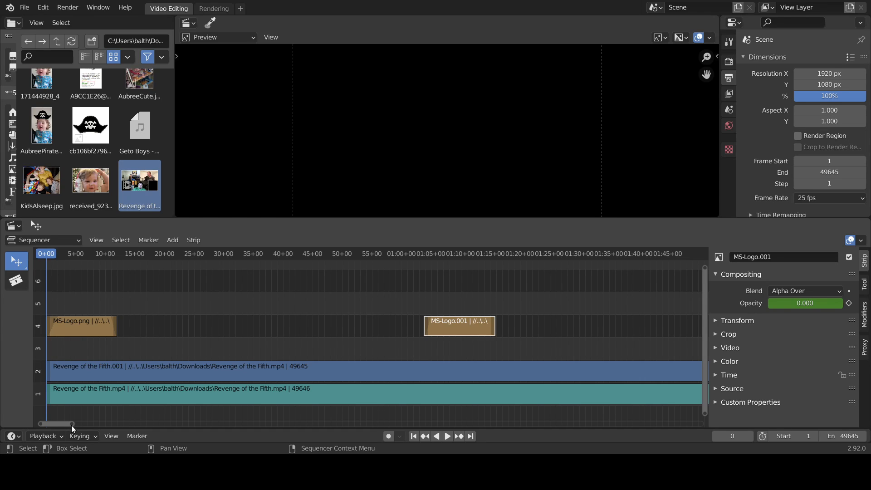
{"action": "left_click_drag", "start_coordinate": [71, 425], "coordinate": [464, 426]}
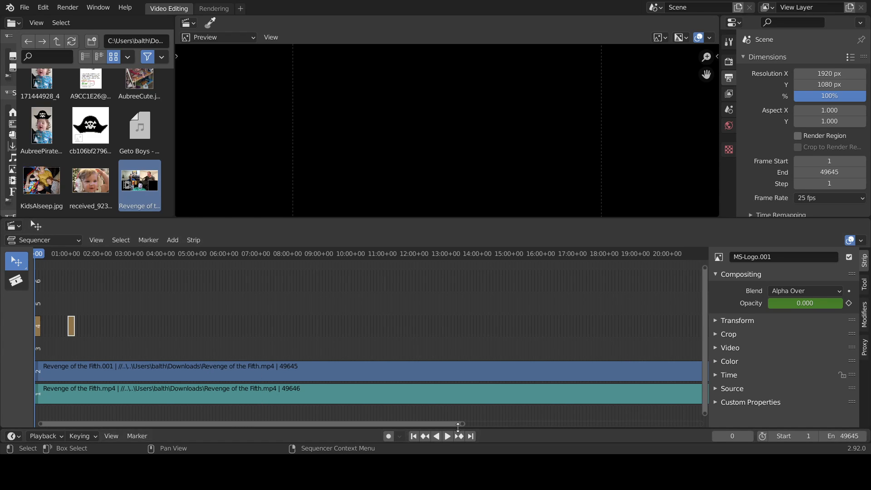
{"action": "mouse_move", "coordinate": [464, 426]}
{"action": "left_mouse_down"}
{"action": "mouse_move", "coordinate": [505, 425]}
{"action": "mouse_move", "coordinate": [439, 425]}
{"action": "mouse_move", "coordinate": [466, 425]}
{"action": "left_mouse_up"}
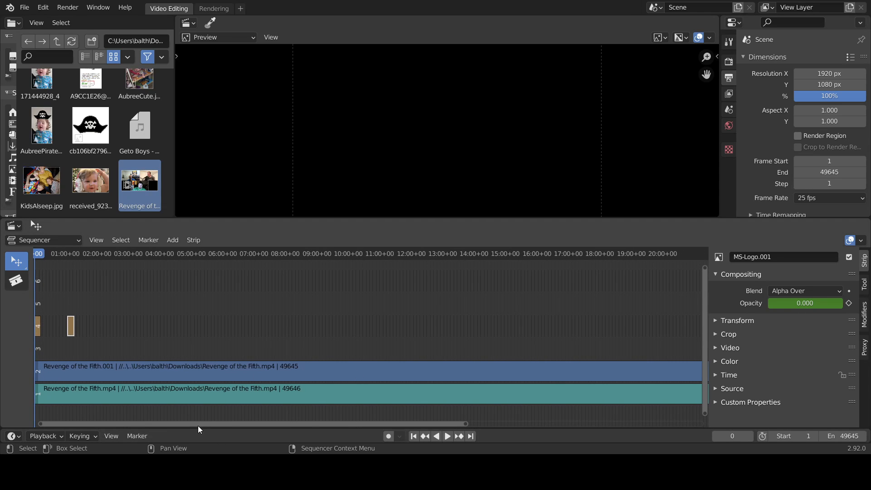
{"action": "left_click_drag", "start_coordinate": [194, 427], "coordinate": [491, 427]}
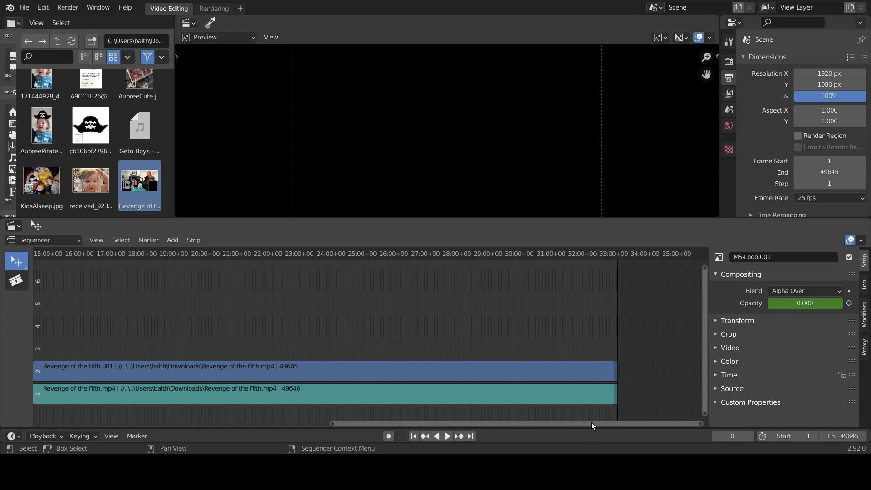
{"action": "left_click_drag", "start_coordinate": [583, 425], "coordinate": [258, 431]}
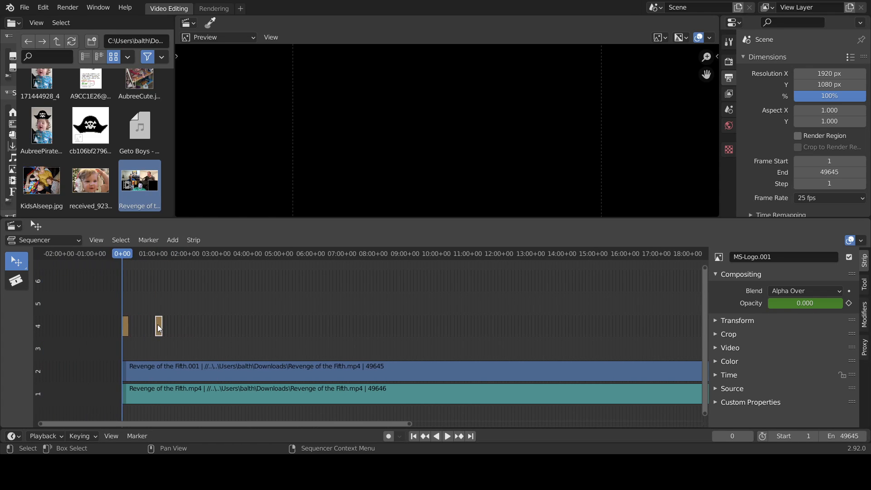
{"action": "left_click_drag", "start_coordinate": [160, 326], "coordinate": [704, 326]}
{"action": "left_click_drag", "start_coordinate": [355, 425], "coordinate": [660, 424]}
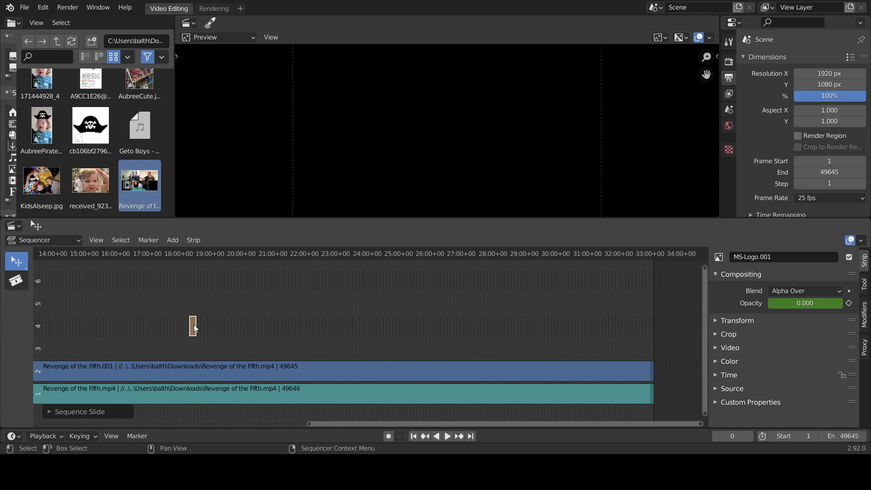
{"action": "left_click_drag", "start_coordinate": [194, 324], "coordinate": [650, 324]}
Align the end of the MS-Logo.001 strip exactly with the end of the movie in channel 4.
{"action": "mouse_move", "coordinate": [699, 425]}
{"action": "left_mouse_down"}
{"action": "mouse_move", "coordinate": [493, 430]}
{"action": "mouse_move", "coordinate": [709, 425]}
{"action": "left_mouse_up"}
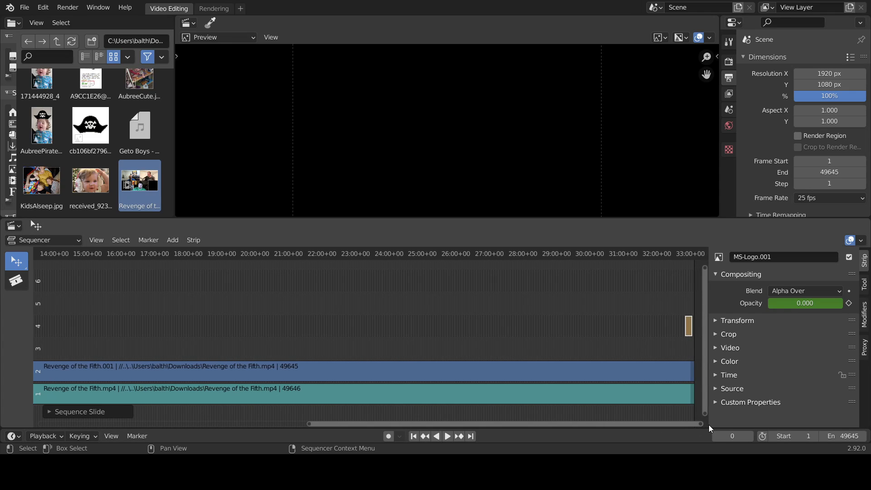
{"action": "left_click_drag", "start_coordinate": [309, 425], "coordinate": [681, 423]}
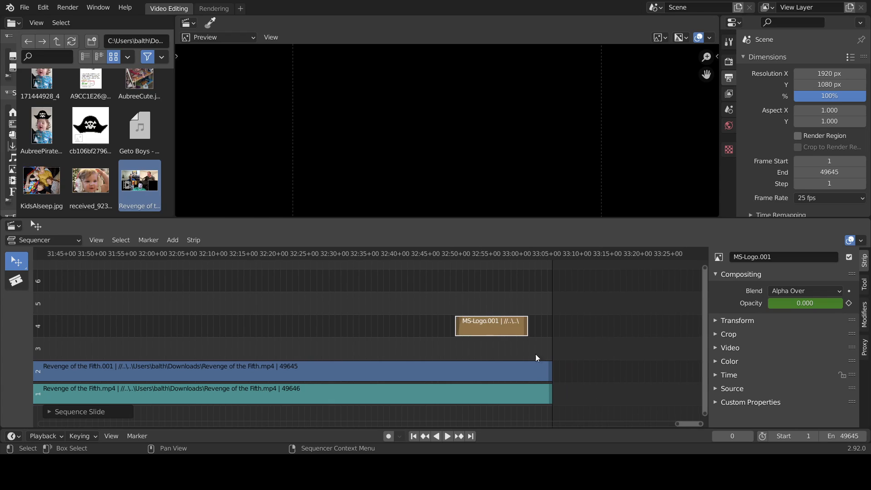
{"action": "left_click", "coordinate": [496, 328]}
{"action": "left_click_drag", "start_coordinate": [497, 328], "coordinate": [522, 326]}
{"action": "left_click", "coordinate": [525, 328]}
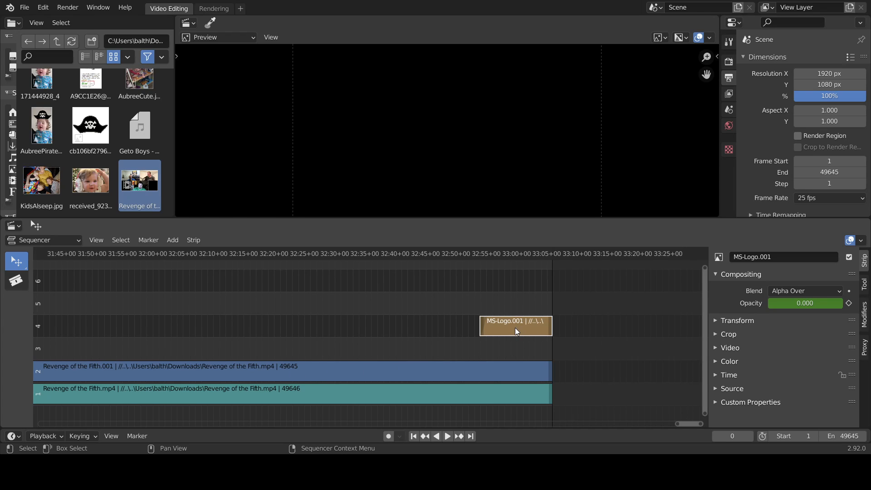
{"action": "key", "text": "g"}
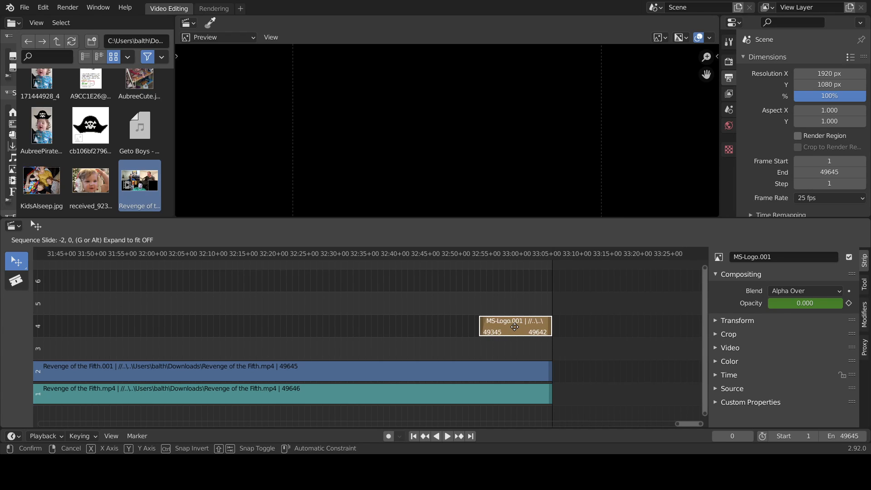
{"action": "left_click", "coordinate": [516, 327]}
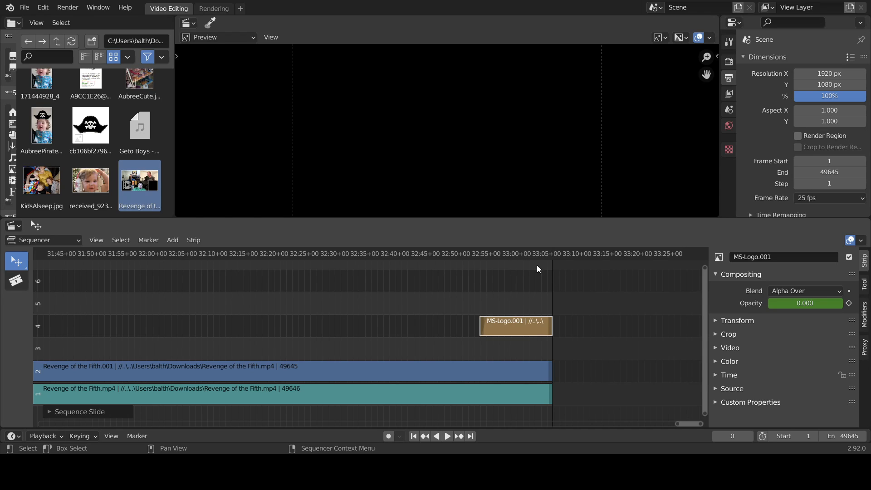
Preview the closing logo over the end of the movie and play the opening logo from frame 0.
{"action": "left_click", "coordinate": [520, 254]}
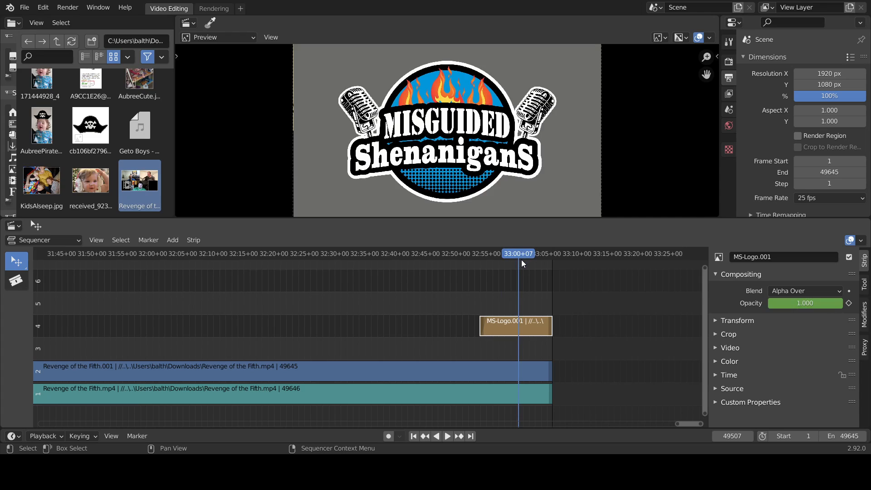
{"action": "left_click_drag", "start_coordinate": [517, 254], "coordinate": [349, 253]}
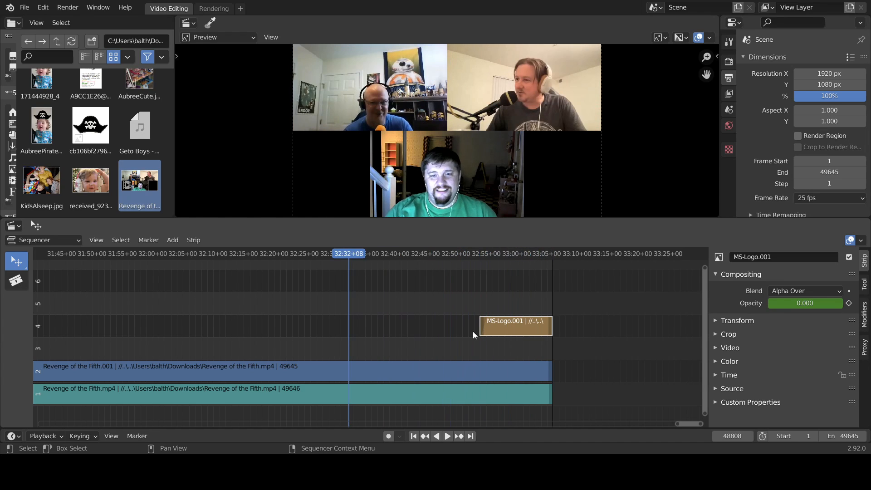
{"action": "left_click_drag", "start_coordinate": [691, 424], "coordinate": [43, 438]}
{"action": "left_click_drag", "start_coordinate": [229, 252], "coordinate": [202, 257]}
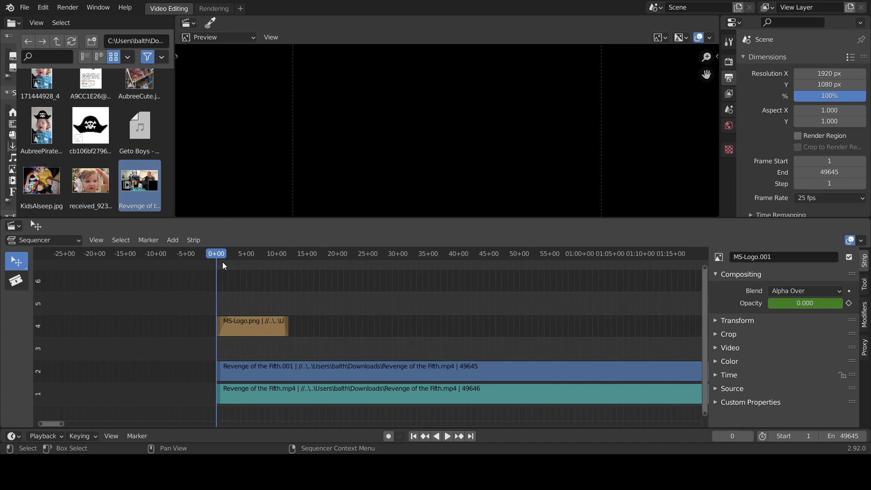
{"action": "key", "text": "space"}
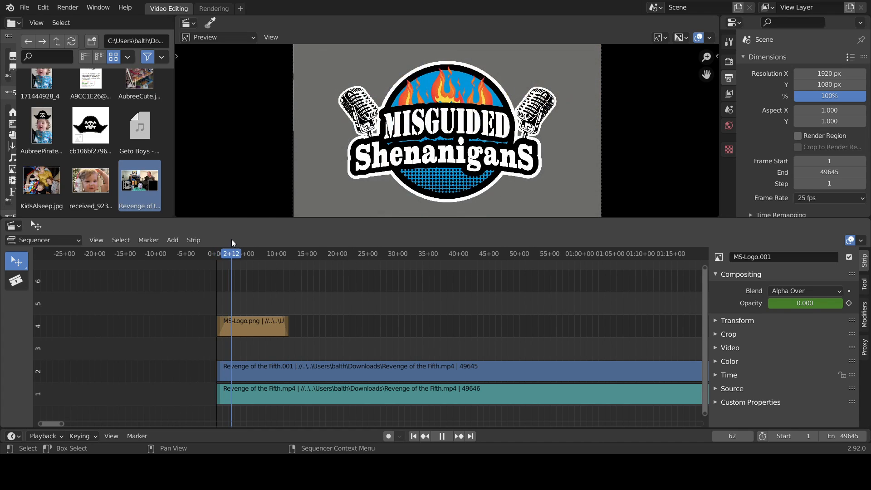
{"action": "key", "text": "Escape"}
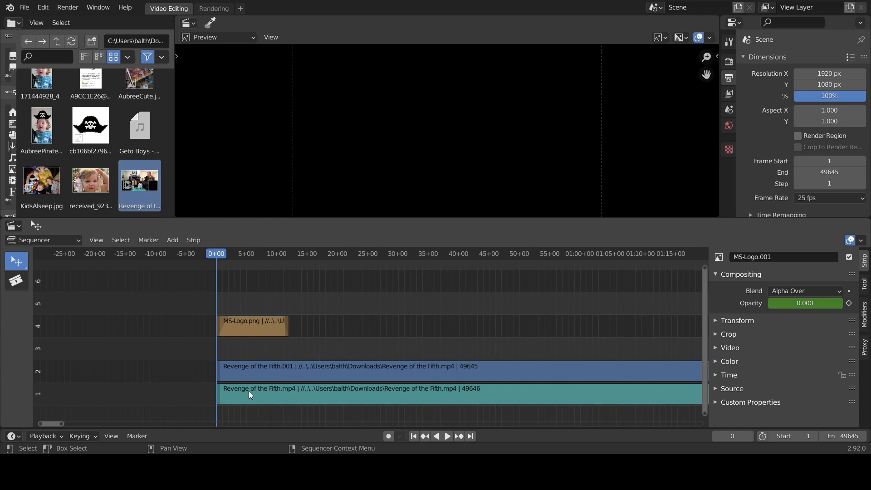
Play the opening and place the playhead at 5+04, within the first logo strip.
{"action": "left_click", "coordinate": [250, 395]}
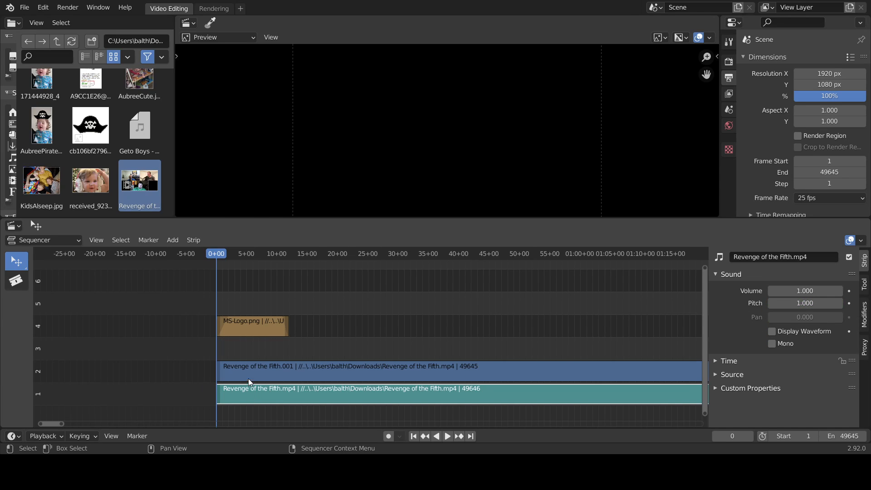
{"action": "left_click", "coordinate": [249, 378]}
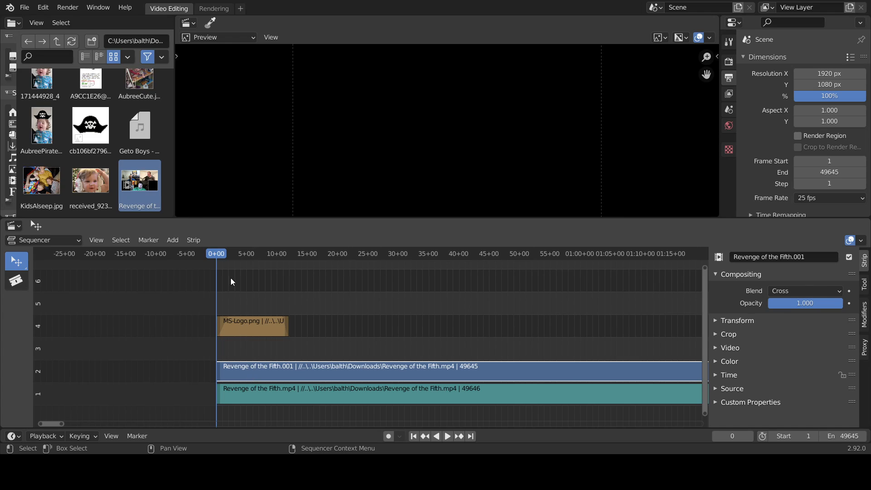
{"action": "key", "text": "space"}
{"action": "left_click", "coordinate": [249, 255]}
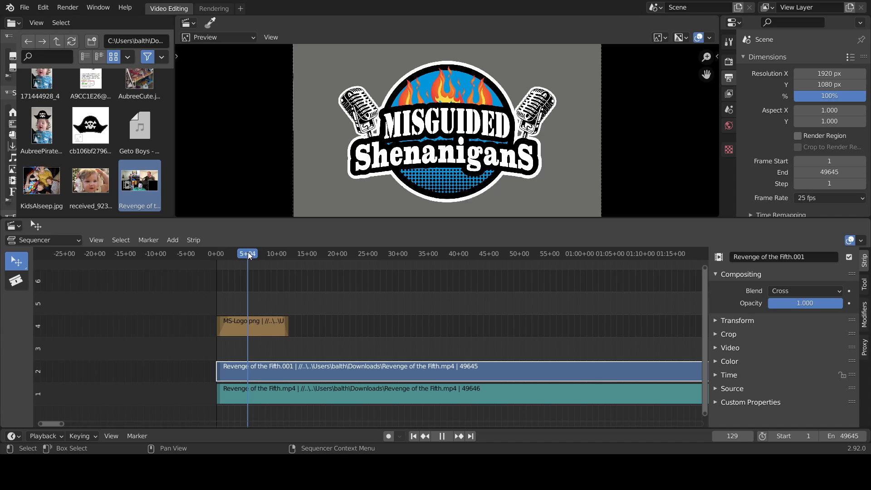
{"action": "key", "text": "space"}
Fade in the Revenge of the Fifth.001 movie strip in channel 2 up to the current frame at 5+04.
{"action": "left_click", "coordinate": [244, 389]}
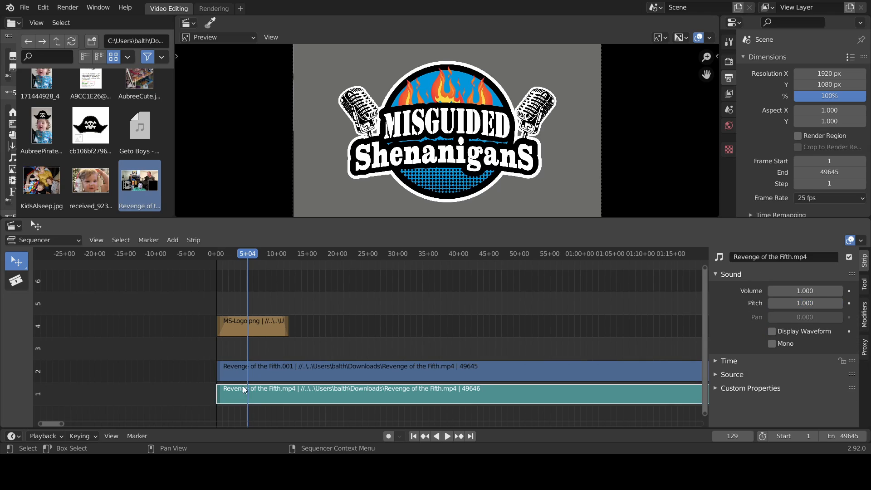
{"action": "left_click", "coordinate": [239, 369]}
{"action": "right_click", "coordinate": [238, 369]}
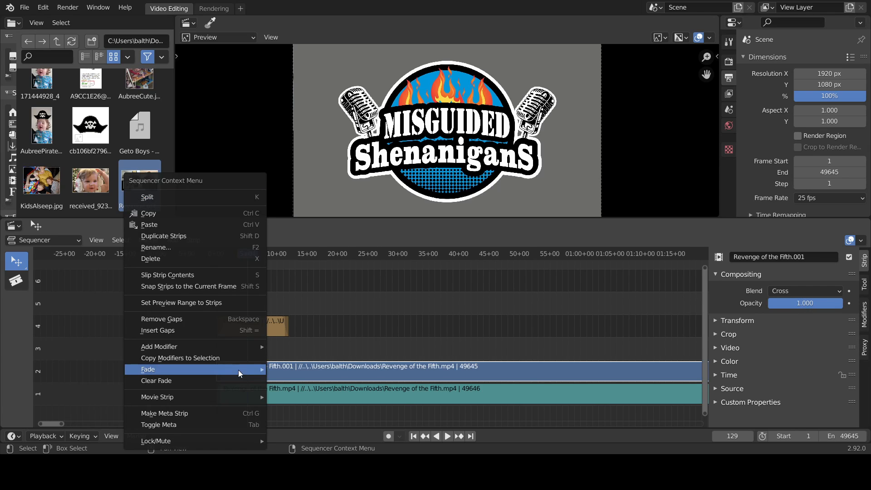
{"action": "mouse_move", "coordinate": [238, 369]}
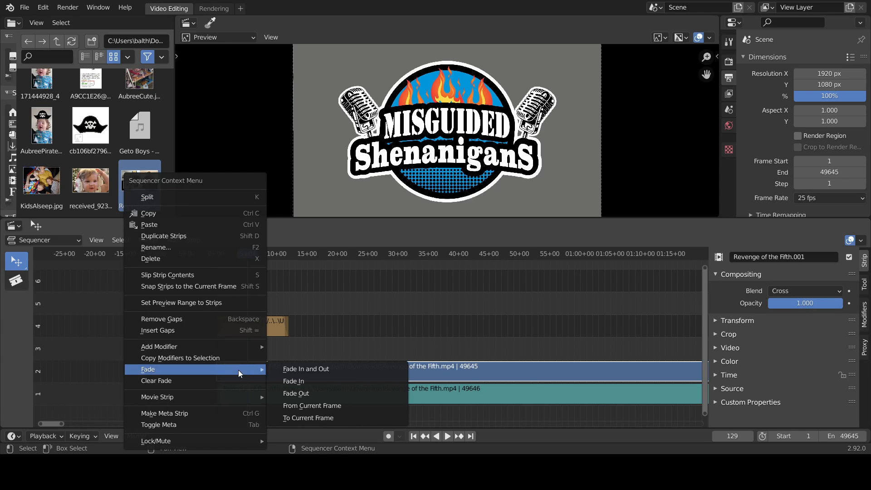
{"action": "left_click", "coordinate": [291, 420]}
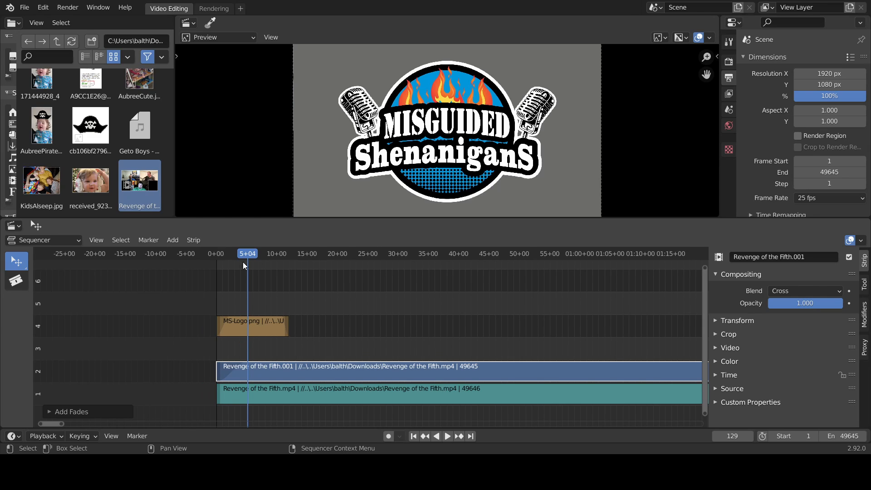
Scrub and play the opening from frame 0 past the first logo strip to check the movie's fade-in.
{"action": "key", "text": "shift+Left"}
{"action": "key", "text": "space"}
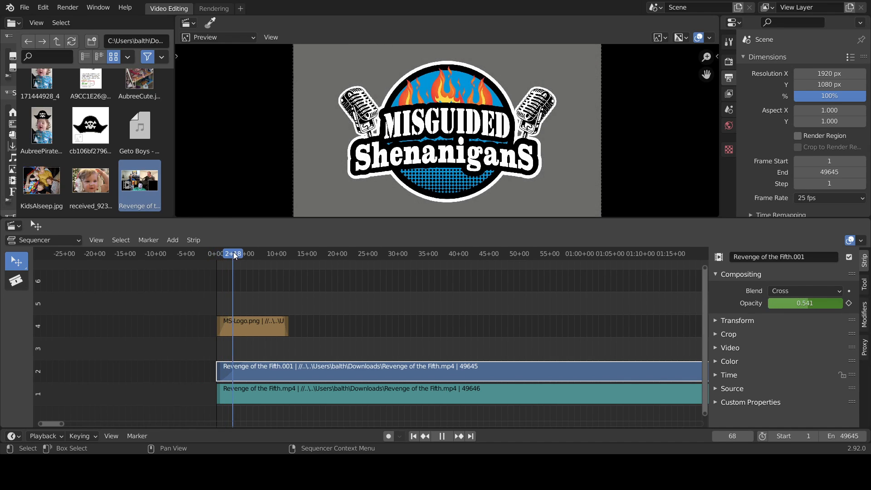
{"action": "left_click_drag", "start_coordinate": [239, 254], "coordinate": [280, 253]}
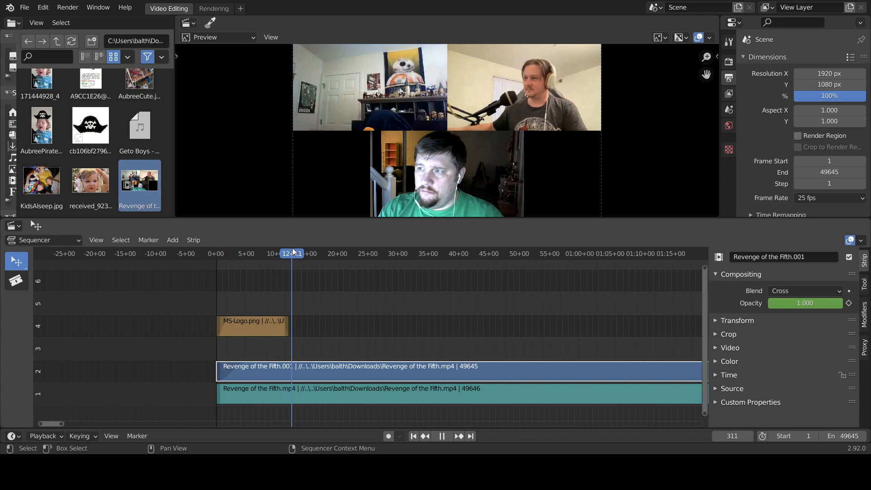
{"action": "left_click", "coordinate": [261, 253]}
{"action": "left_click", "coordinate": [216, 252]}
{"action": "key", "text": "space"}
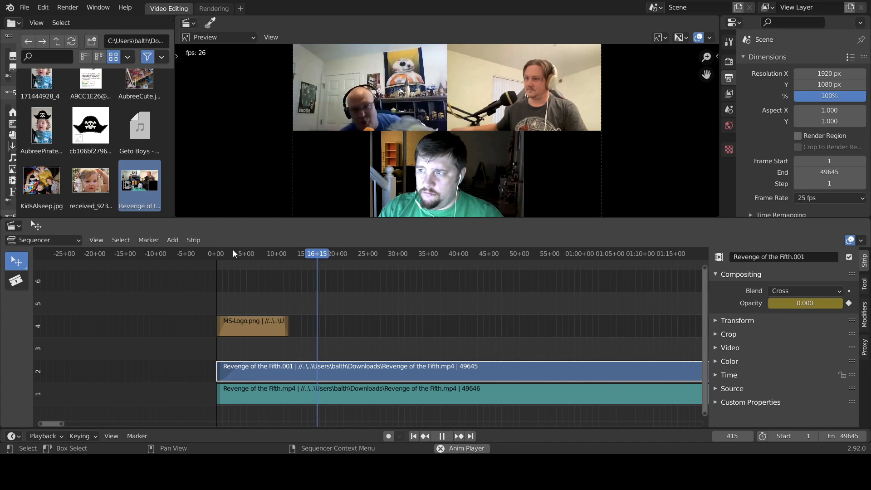
{"action": "key", "text": "space"}
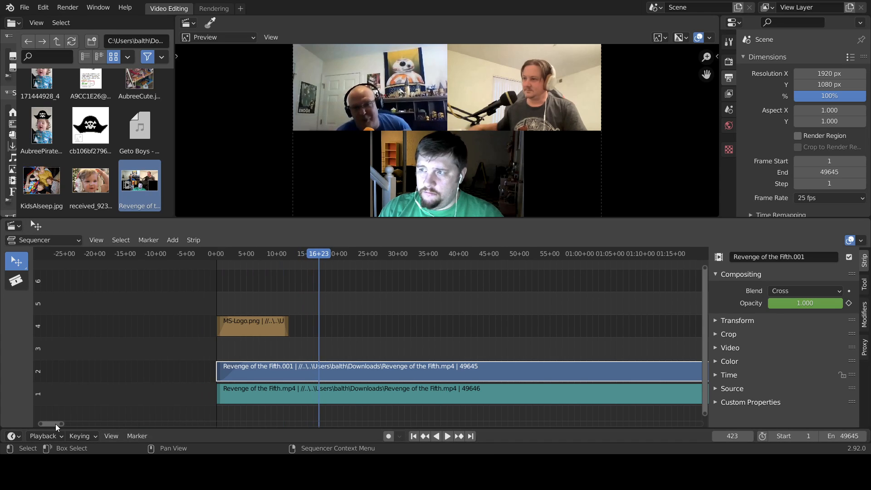
Play the end of the movie from shortly before the MS-Logo.001 strip to check the closing logo.
{"action": "left_click_drag", "start_coordinate": [56, 424], "coordinate": [703, 427]}
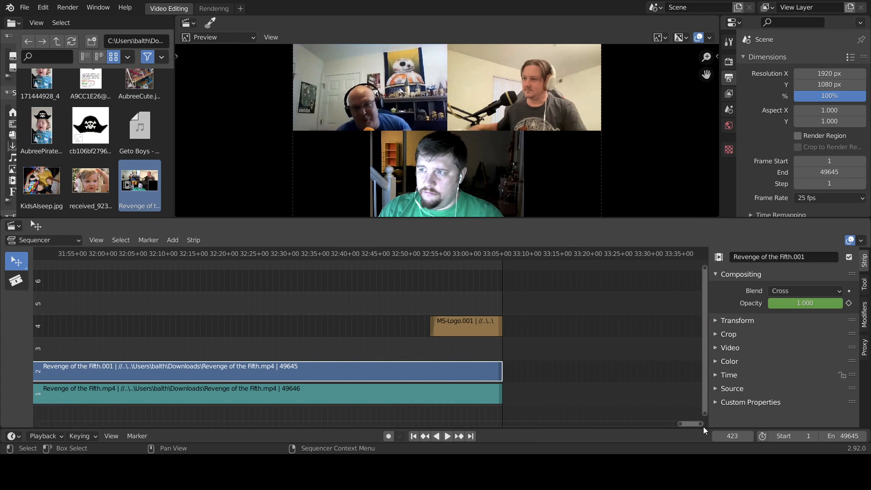
{"action": "left_click", "coordinate": [393, 252]}
{"action": "key", "text": "space"}
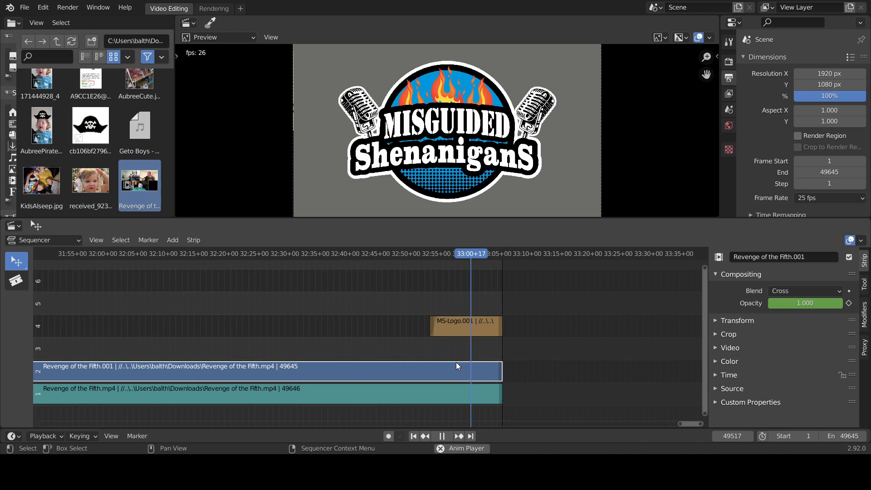
{"action": "key", "text": "space"}
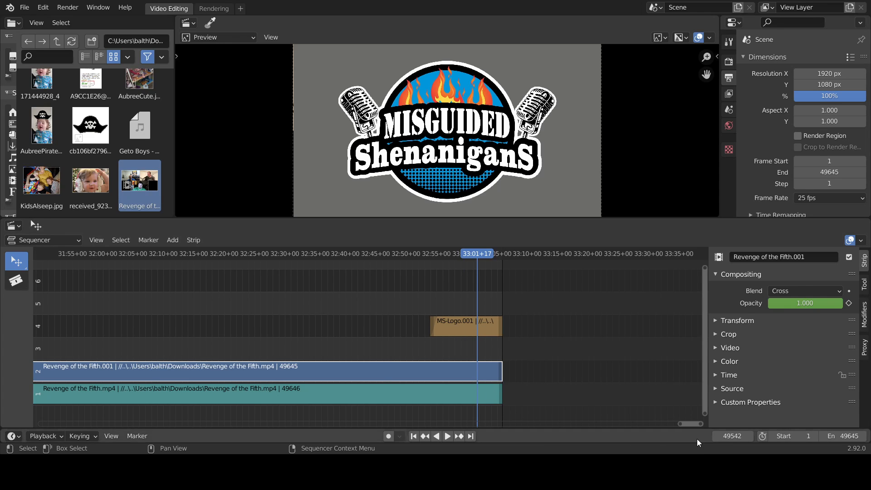
Return to the beginning of the sequence and start rendering the whole edit as an animation.
{"action": "left_click_drag", "start_coordinate": [690, 425], "coordinate": [87, 426]}
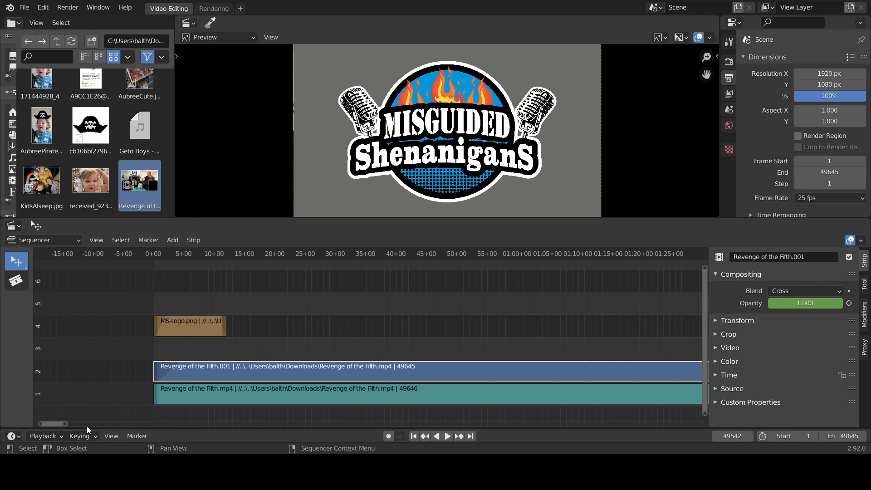
{"action": "left_click", "coordinate": [70, 7]}
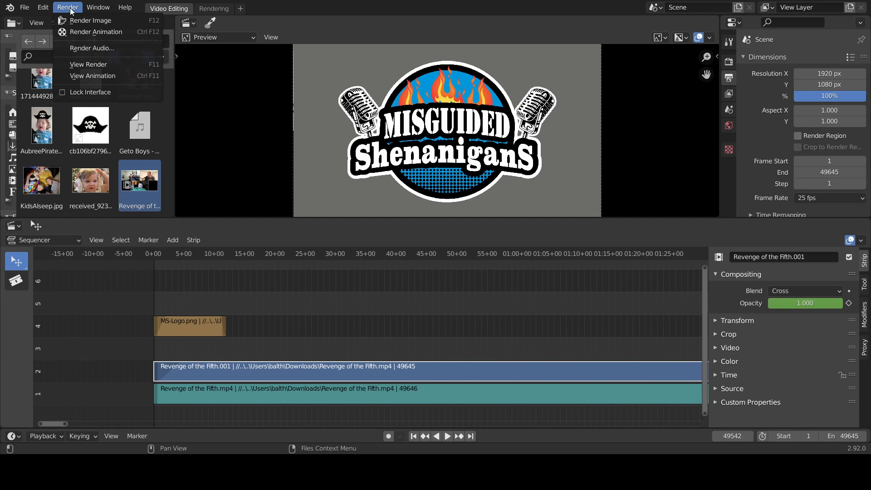
{"action": "left_click", "coordinate": [78, 33]}
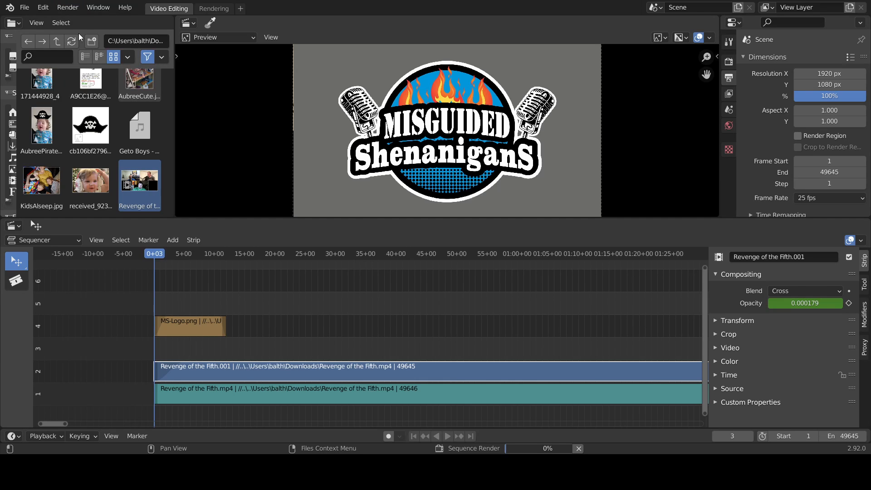